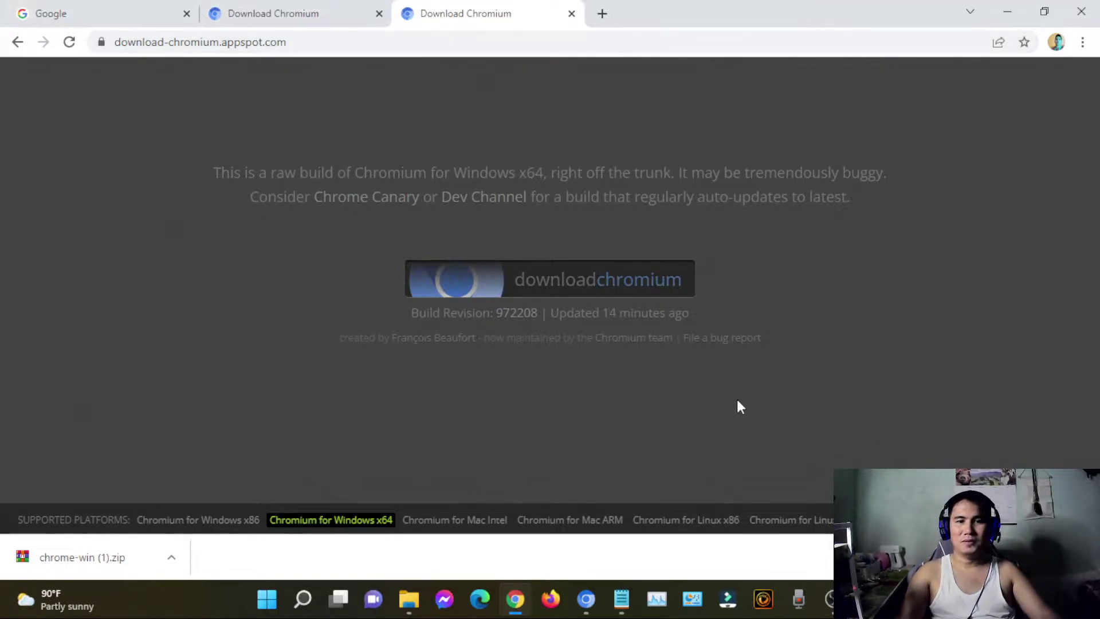
- Look over the saved link in Notepad and the open Download Chromium tabs
click(627, 603)
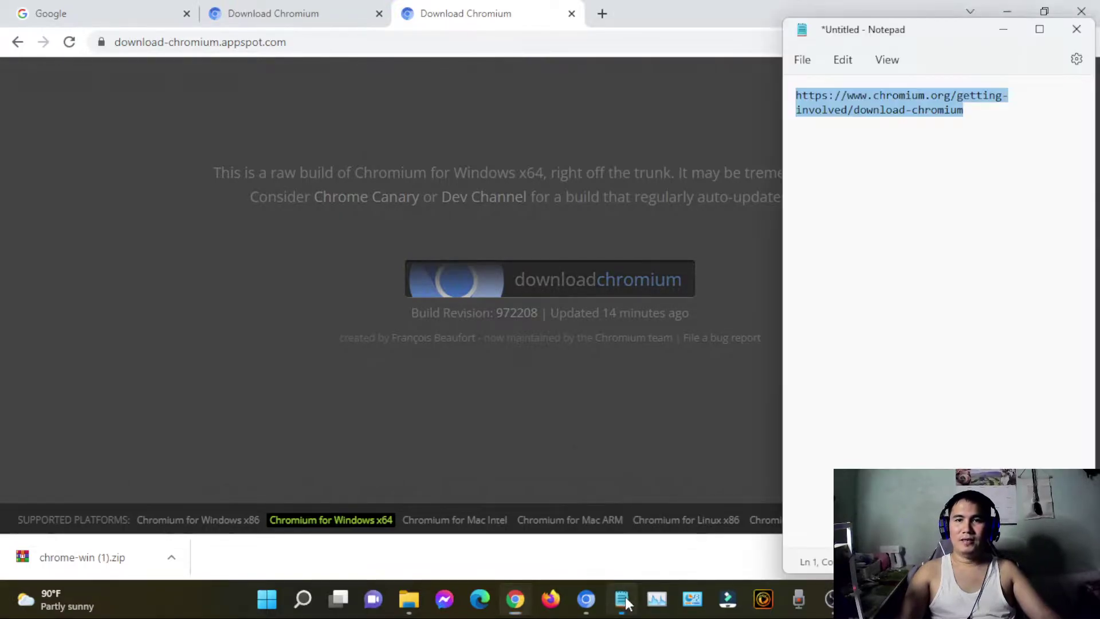
click(957, 183)
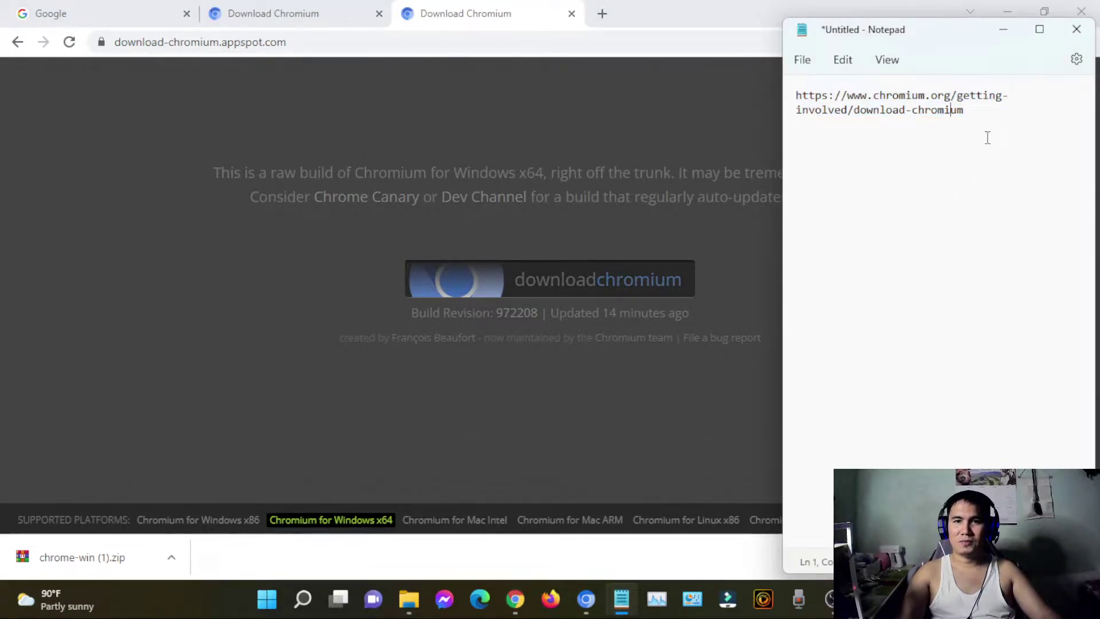
click(389, 18)
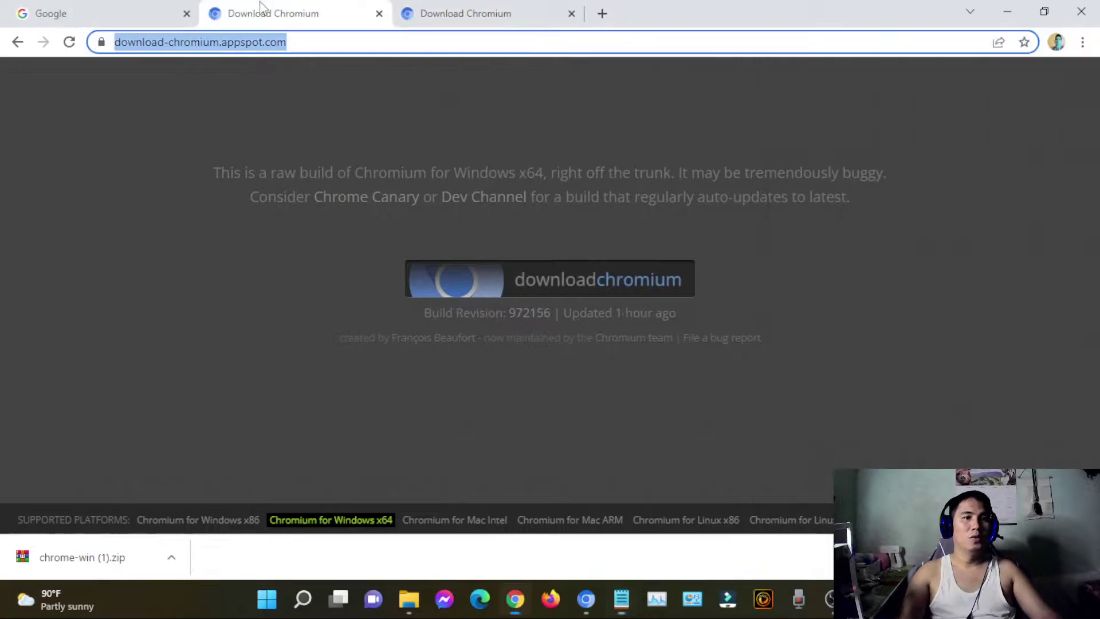
click(506, 12)
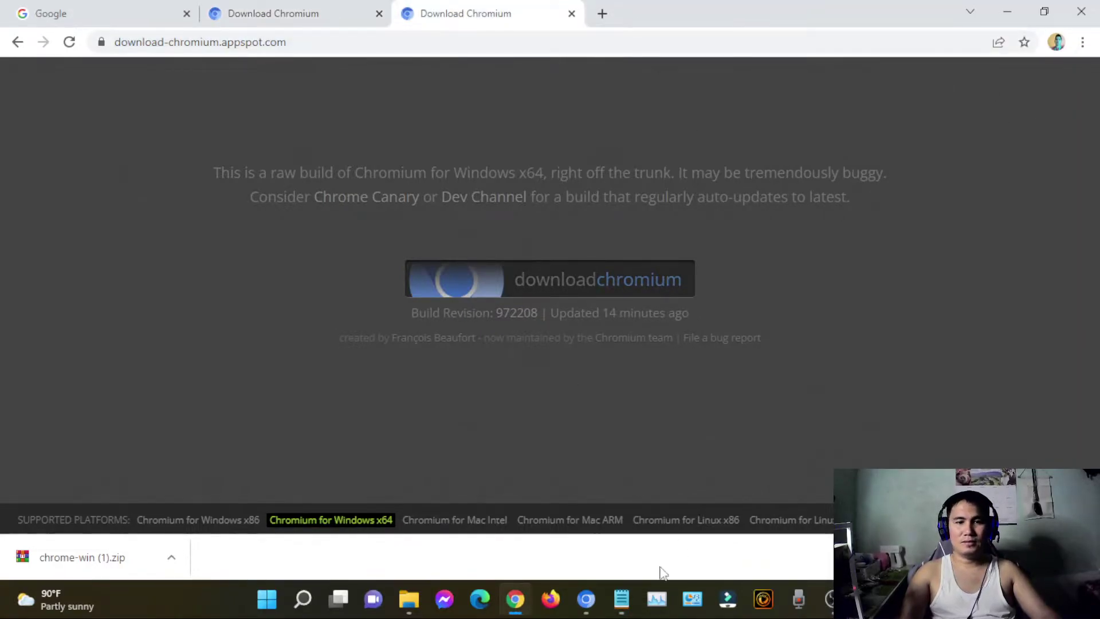
- Copy the chromium.org download link from Notepad and load it in Chrome
click(621, 599)
drag(981, 109, 749, 86)
key(ctrl+c)
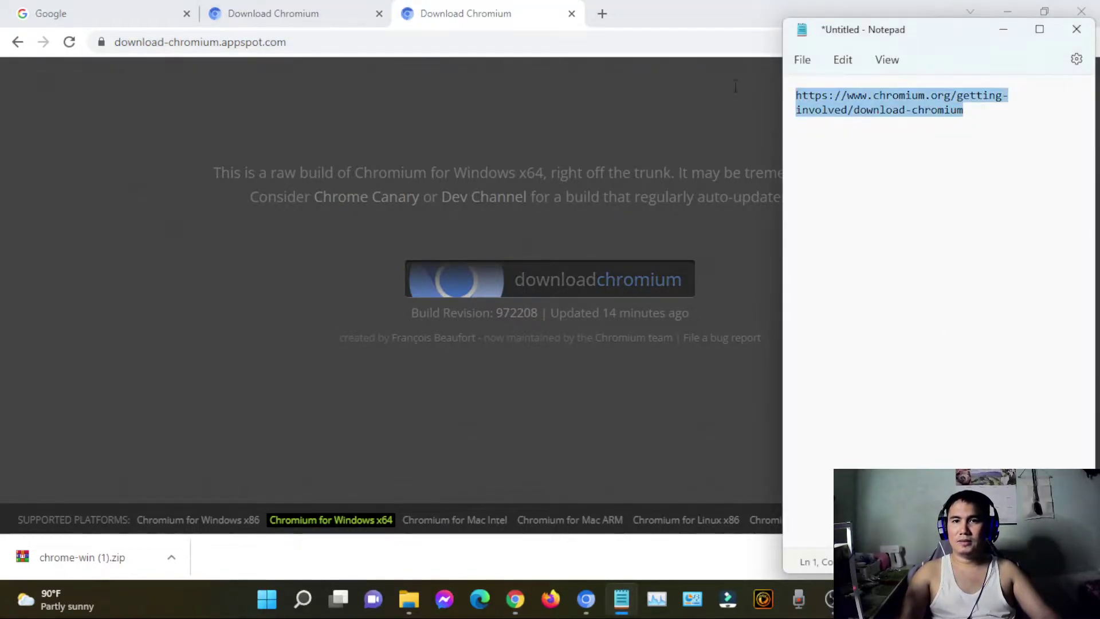
click(319, 42)
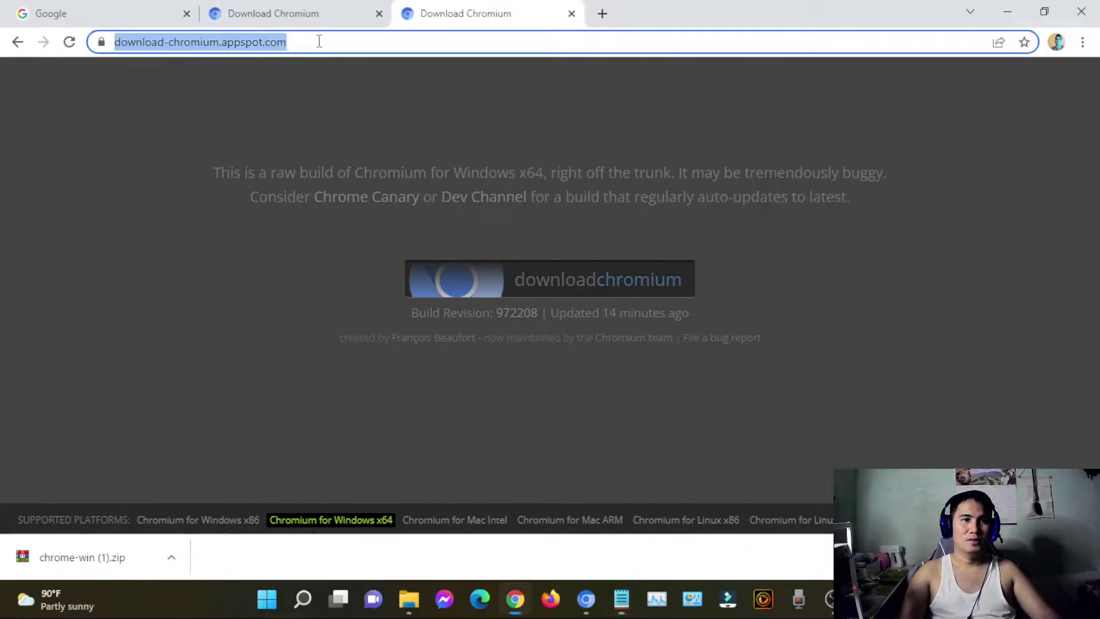
key(ctrl+v)
key(Return)
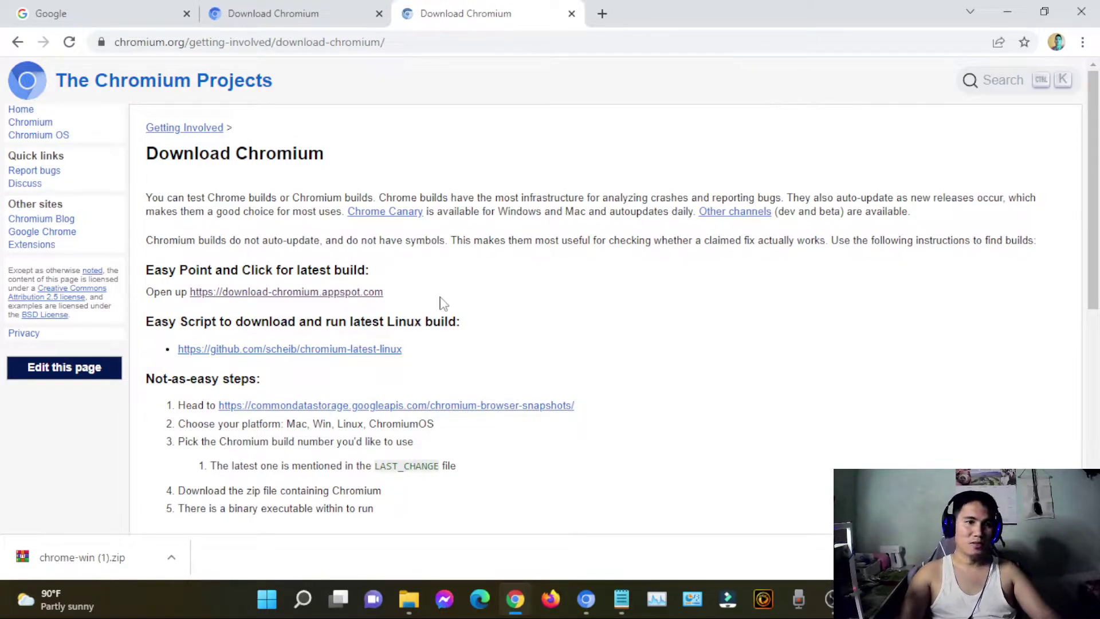
click(334, 294)
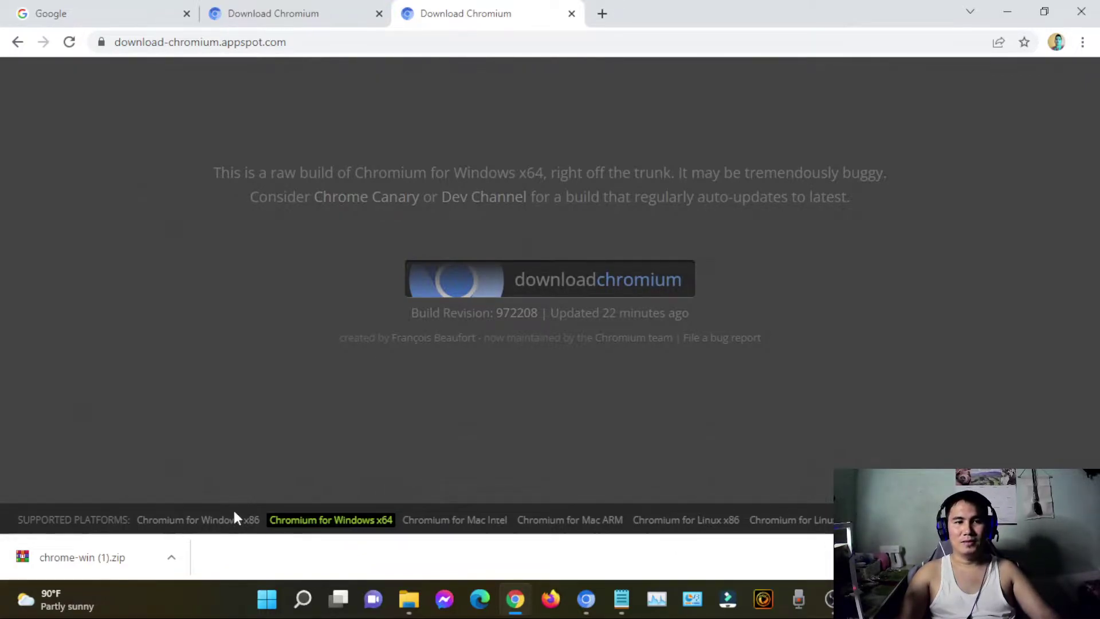
- Open File Explorer's Downloads folder and bring up the context menu for the chrome-win zip
right_click(408, 599)
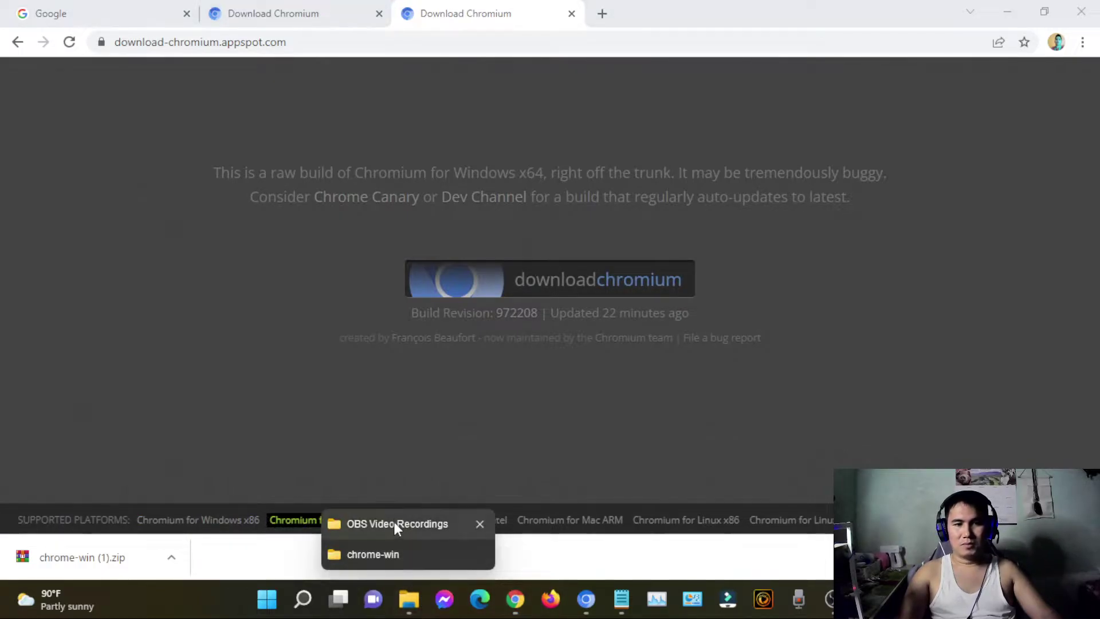
click(381, 554)
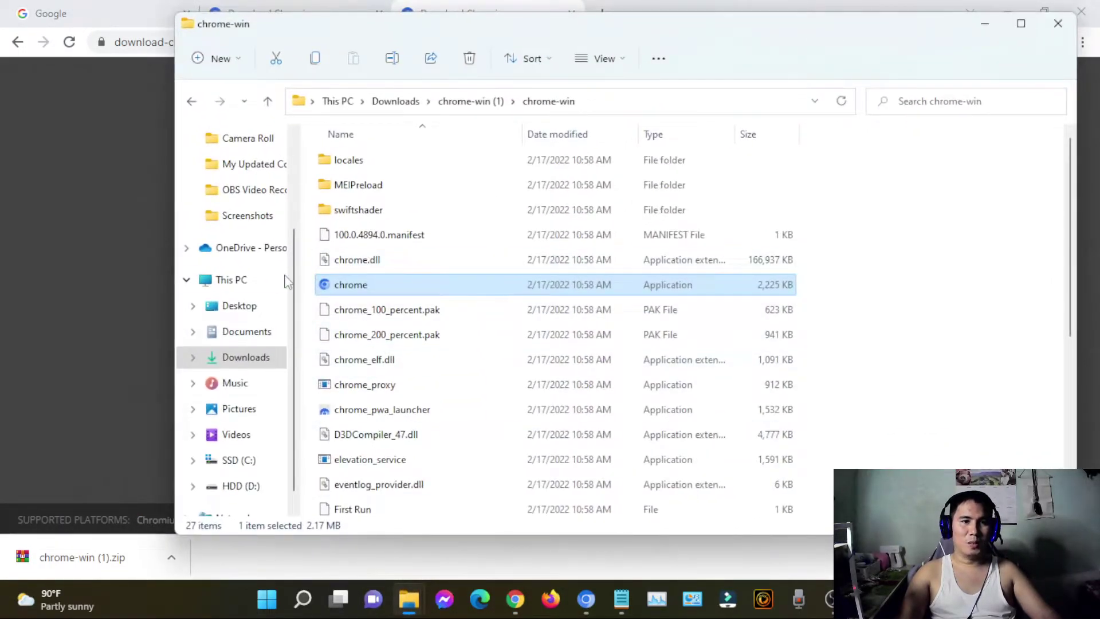
click(236, 168)
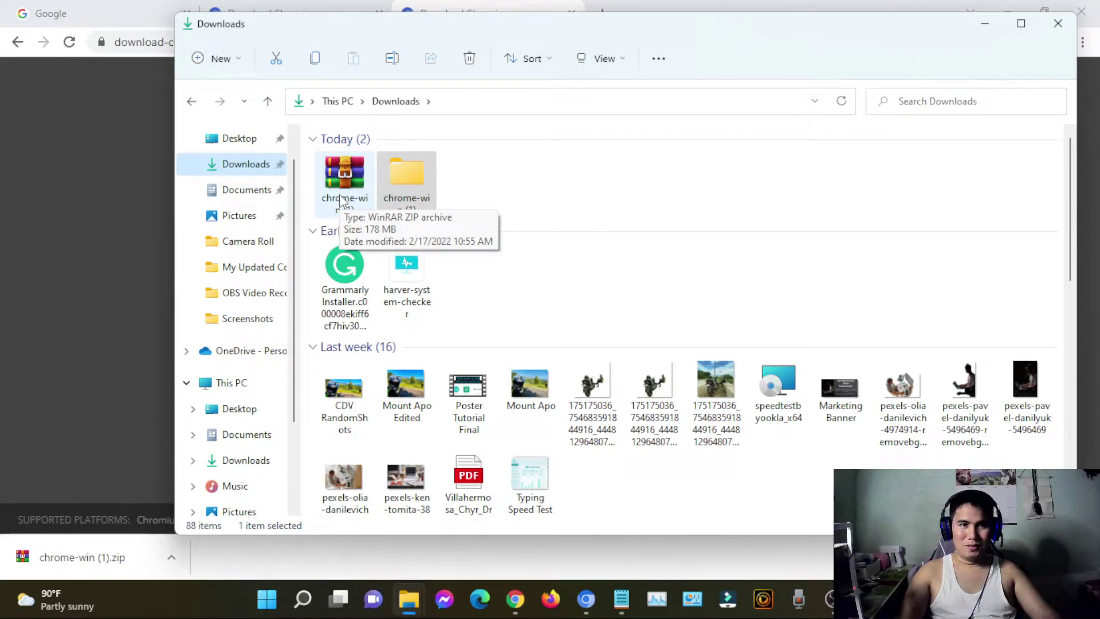
right_click(340, 196)
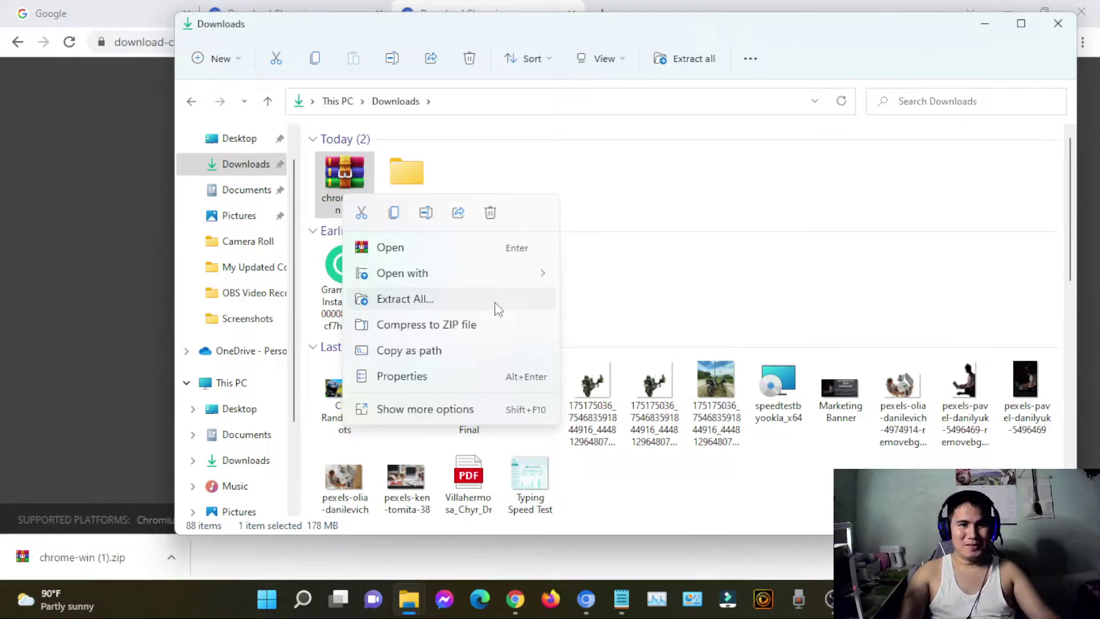
- Extract All of the chrome-win zip into Downloads, keeping the default destination path
click(466, 304)
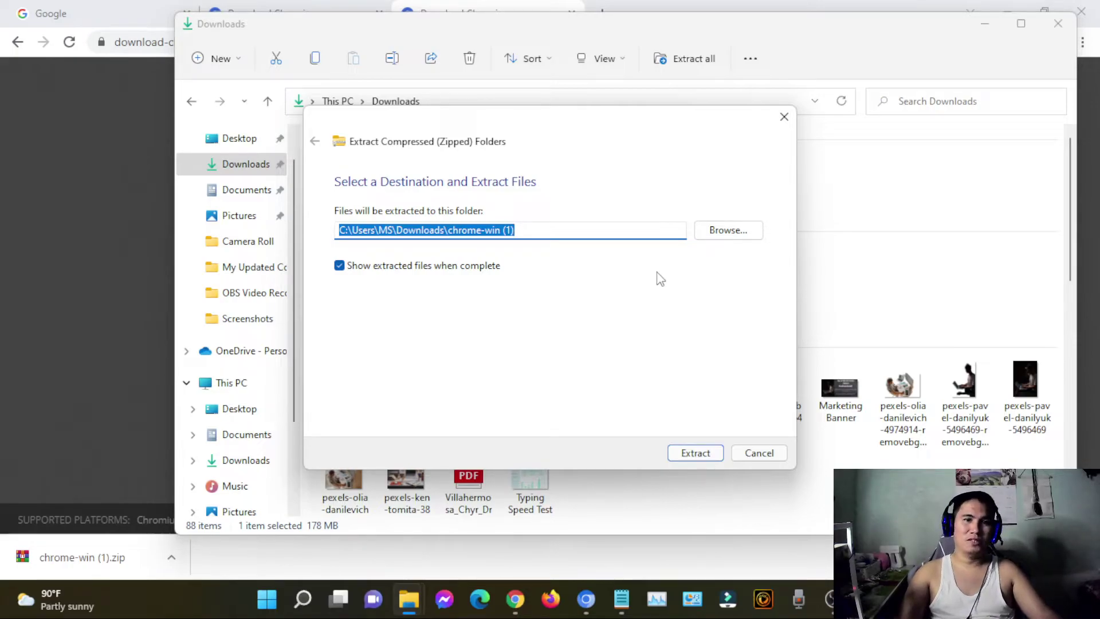
drag(592, 123, 739, 142)
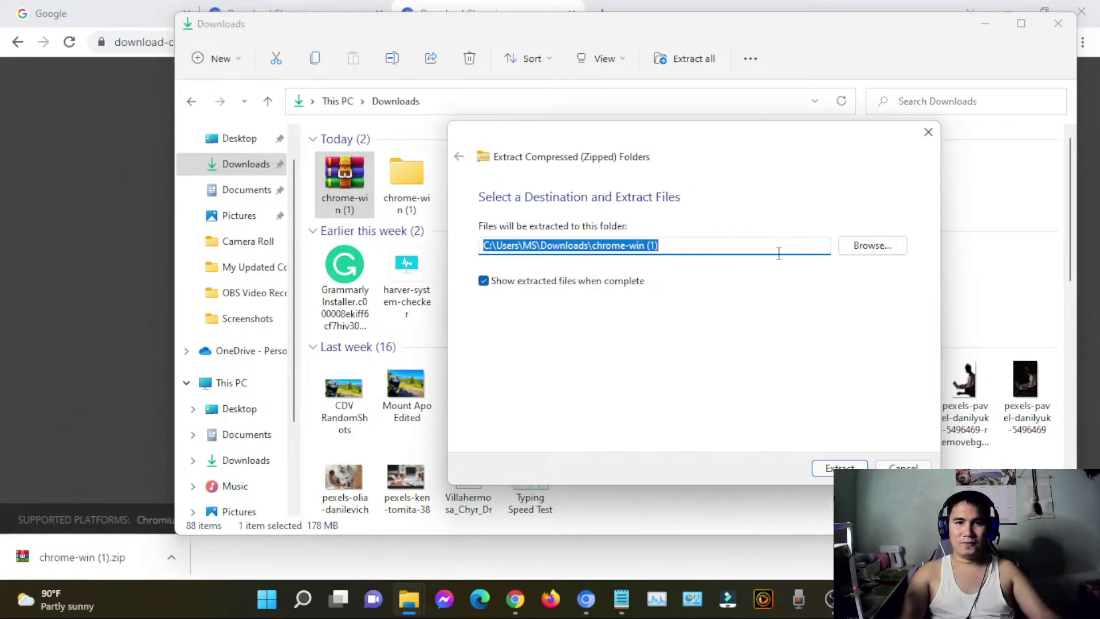
click(852, 465)
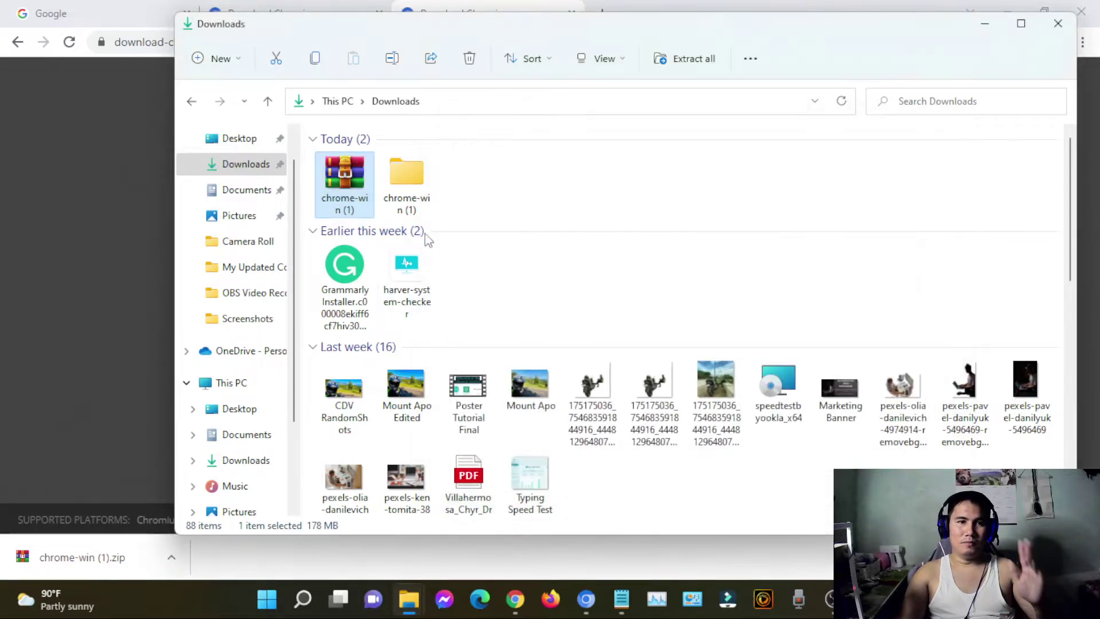
- Open chrome-win (1) > chrome-win and run chrome.exe as administrator
double_click(415, 181)
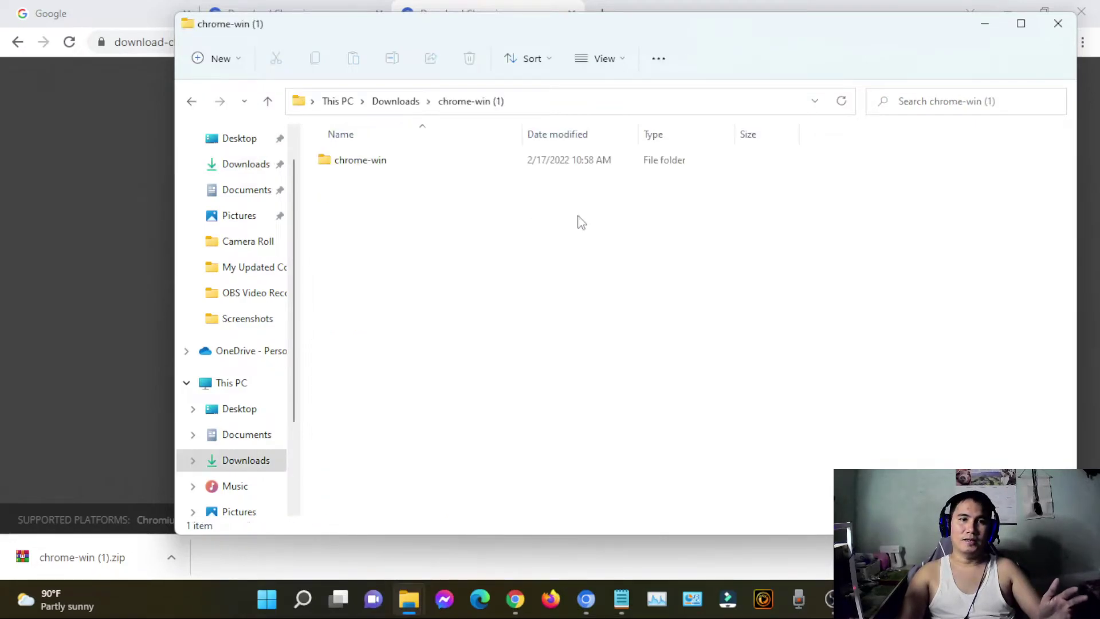
double_click(383, 169)
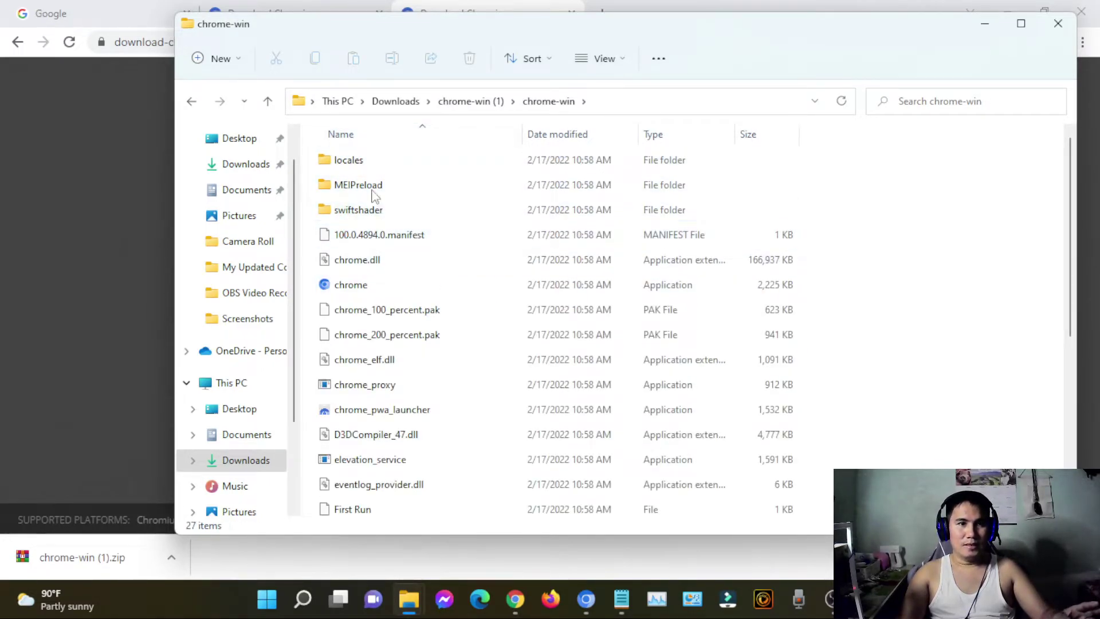
right_click(393, 286)
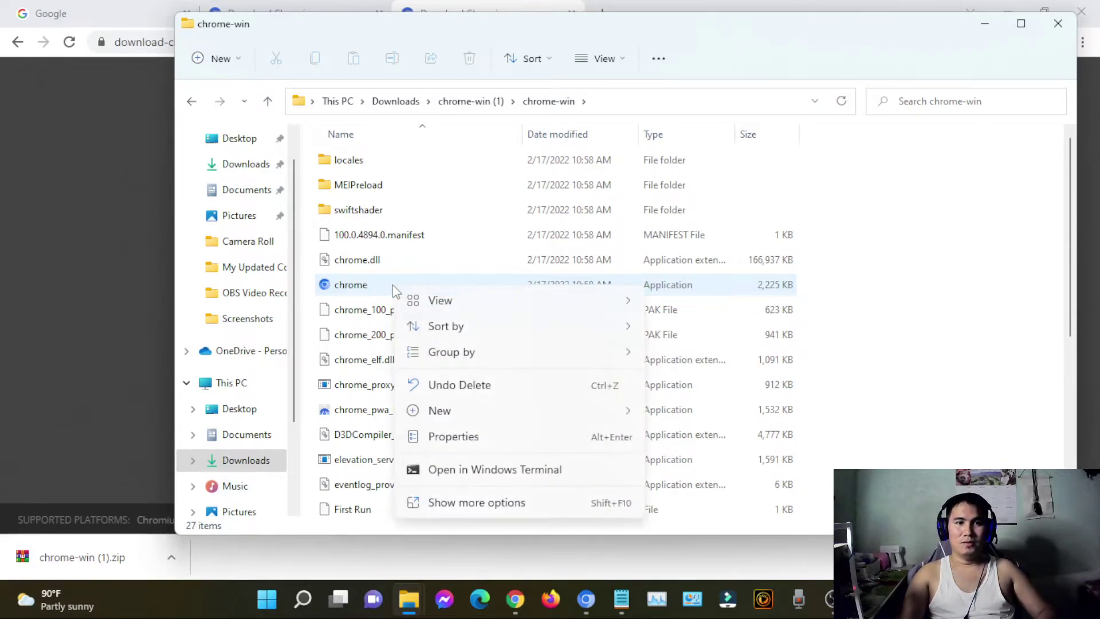
click(380, 287)
right_click(384, 287)
click(383, 288)
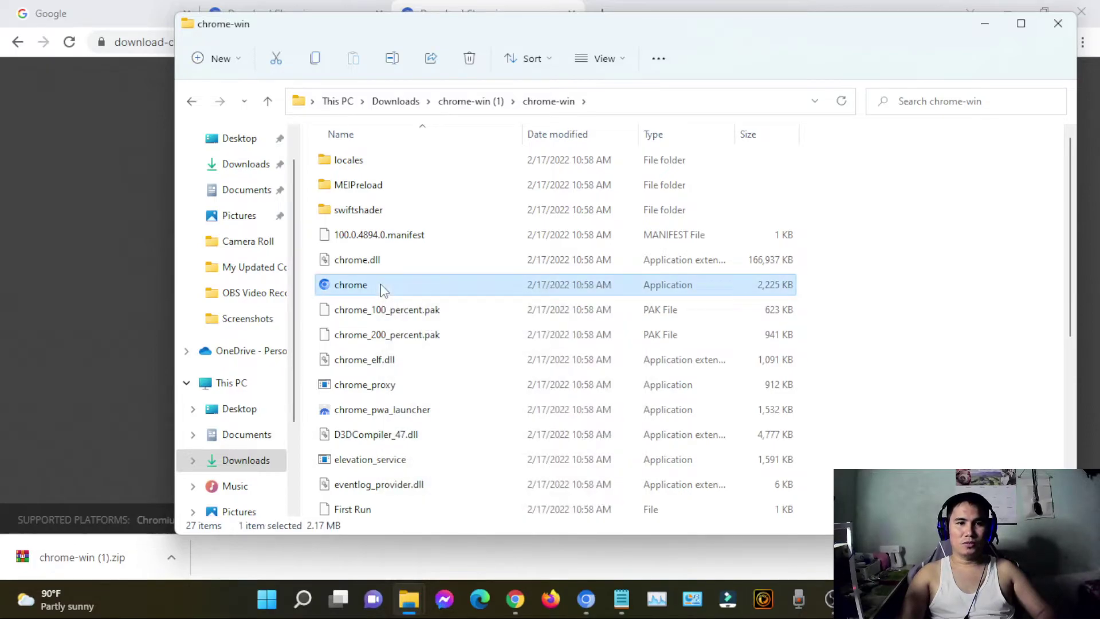
right_click(382, 288)
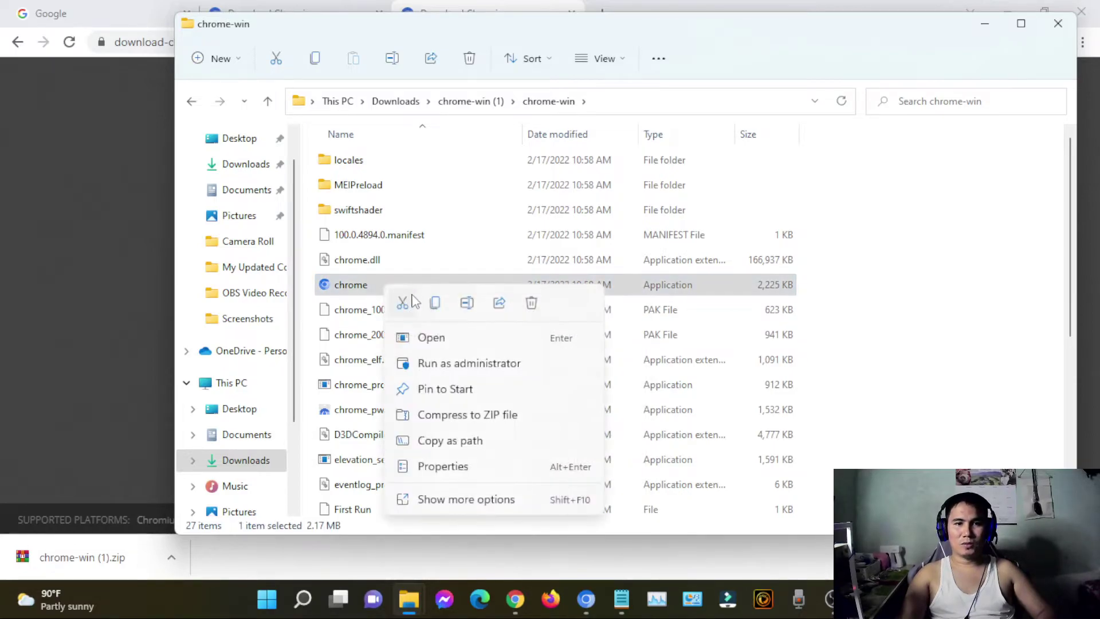
click(492, 371)
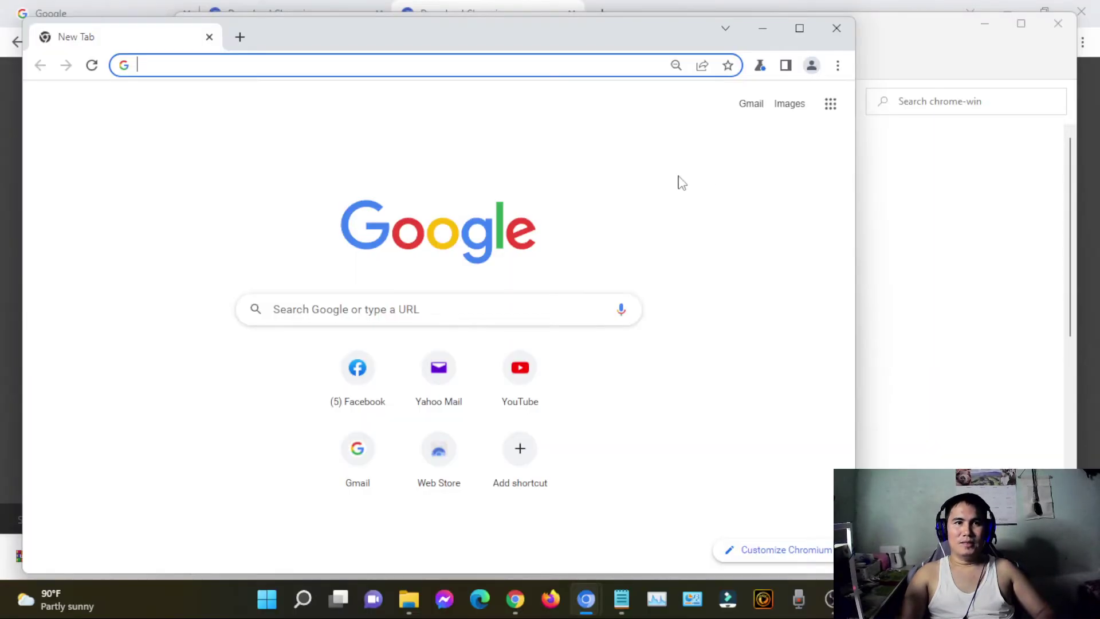
- Maximize Chromium, open the LAKERS at WARRIORS highlights video on YouTube, and pause its ad
click(799, 29)
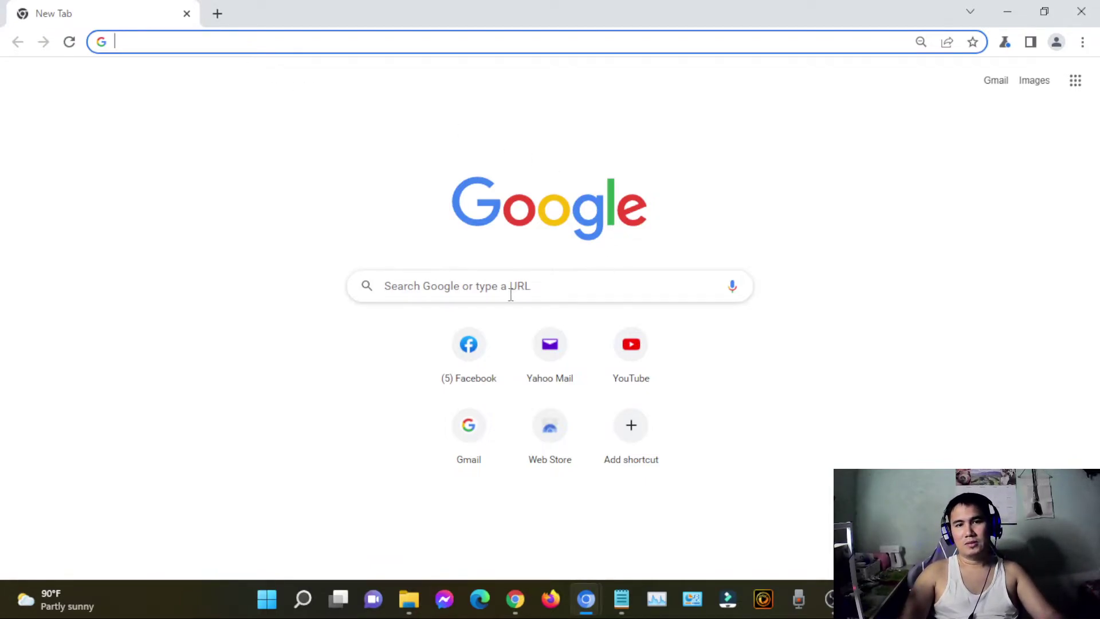
click(640, 360)
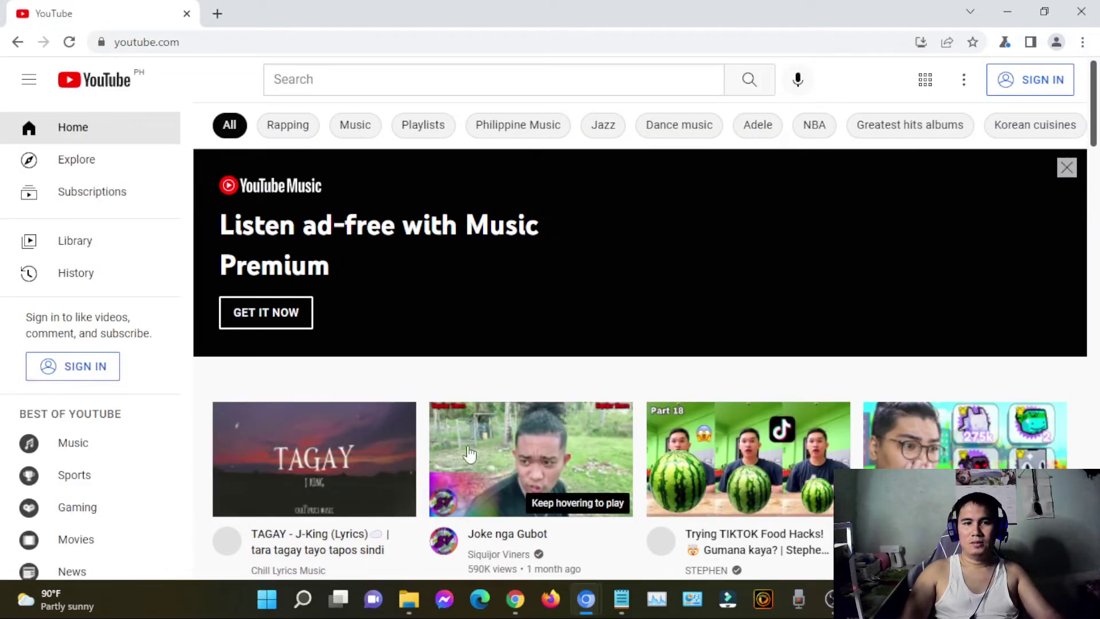
scroll(544, 460, down, 8)
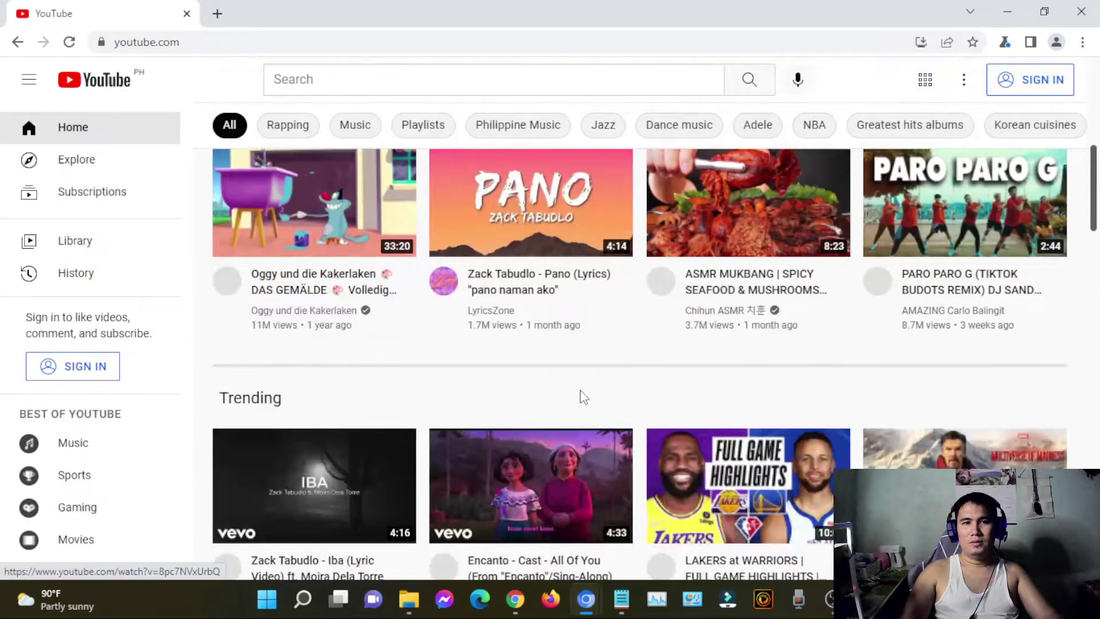
scroll(584, 395, down, 4)
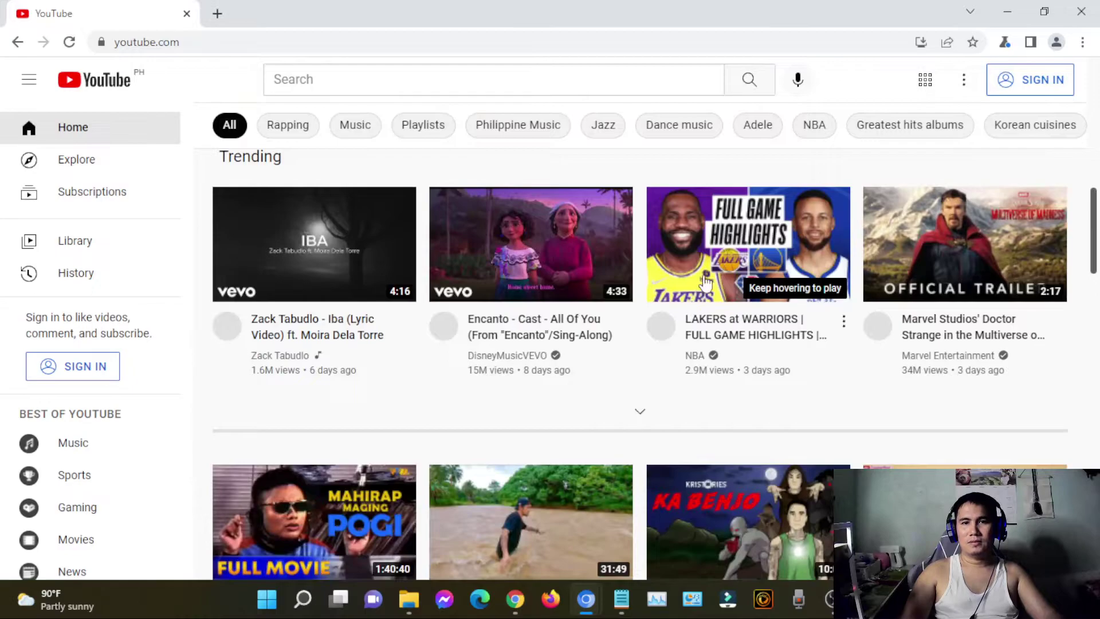
click(711, 267)
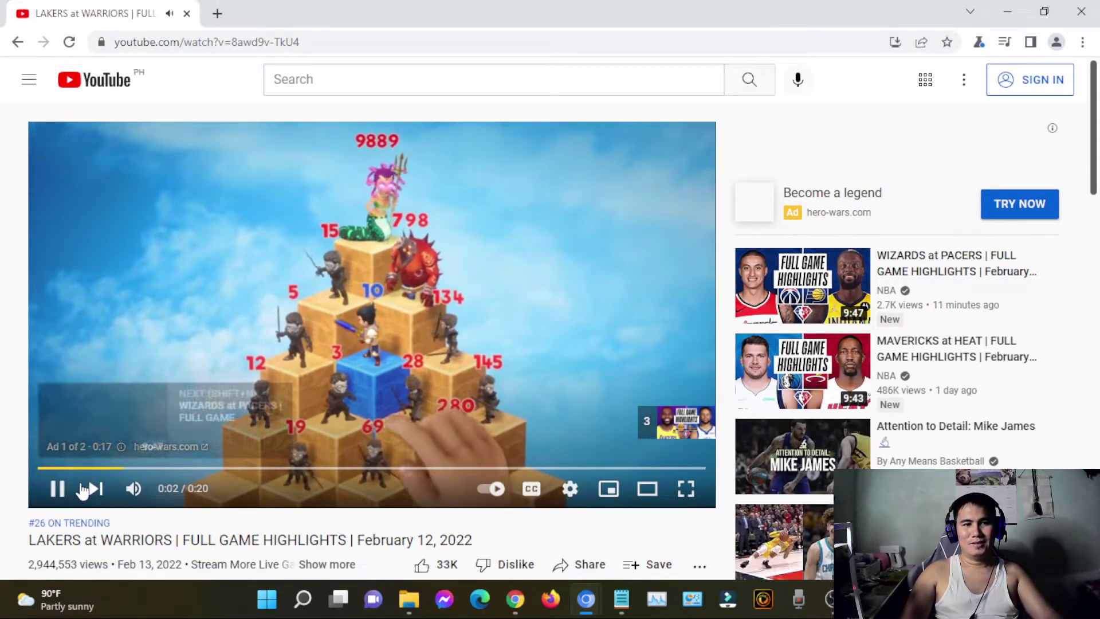
click(62, 496)
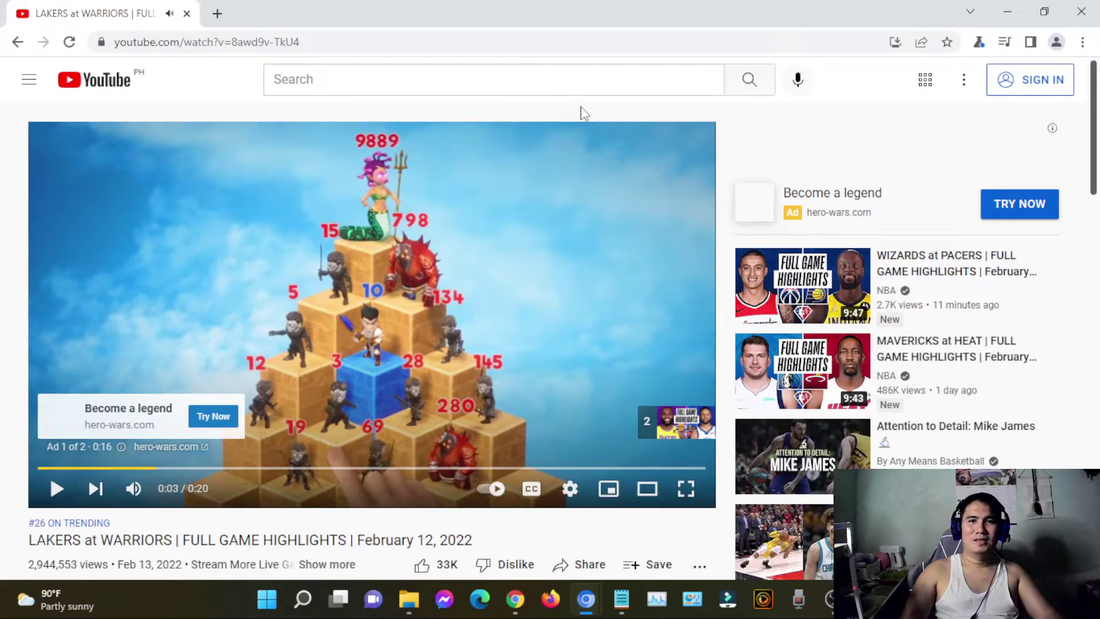
- Load facebook.com in a new Chromium tab
click(217, 13)
text(face)
key(Return)
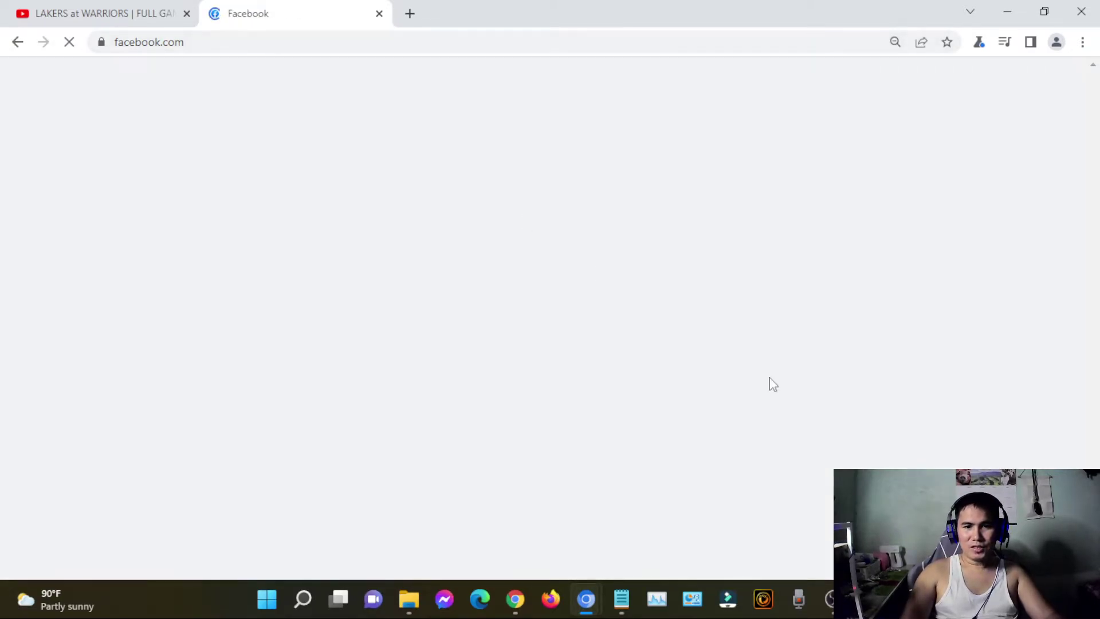
- Minimize the Chromium window to reveal the chrome-win folder
right_click(588, 598)
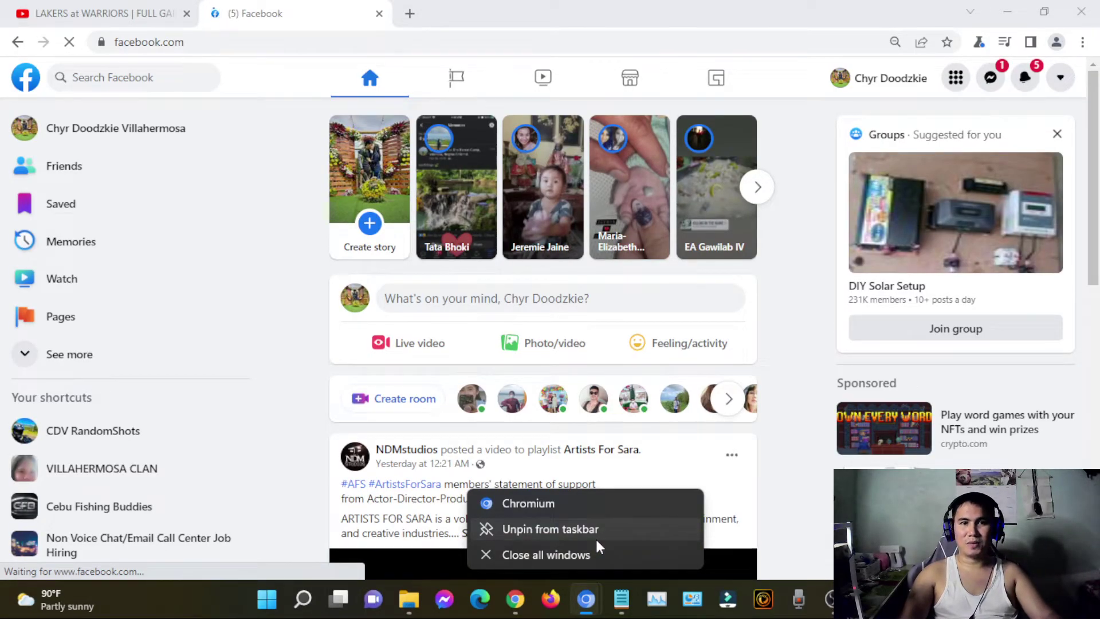
click(1005, 11)
click(1005, 11)
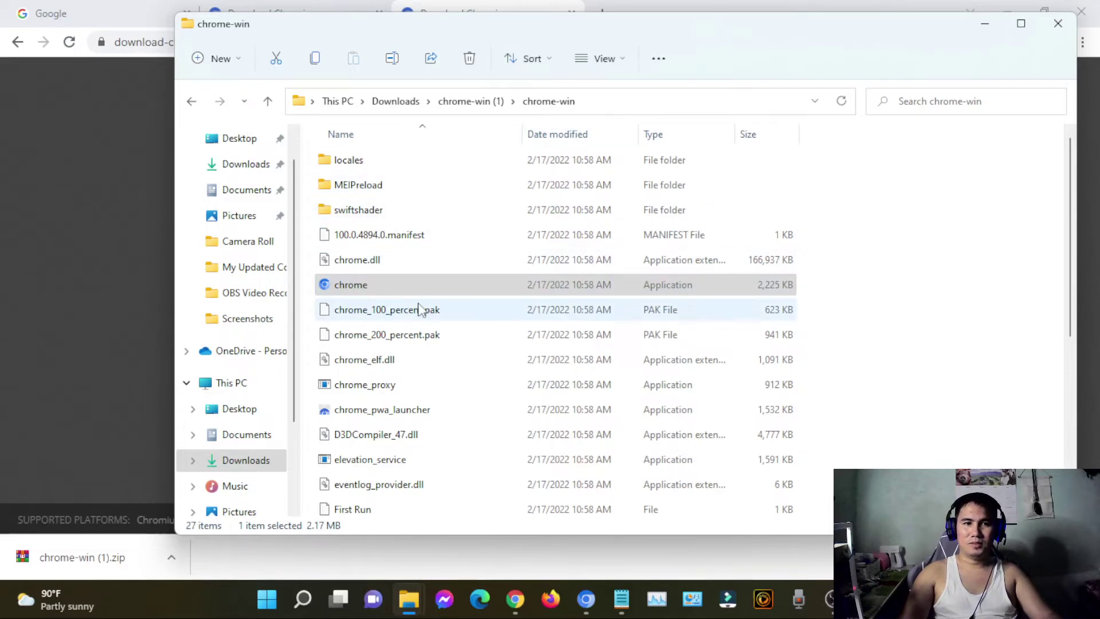
- Refocus File Explorer, then bring Chrome's download-chromium.appspot.com tab to the front
click(476, 294)
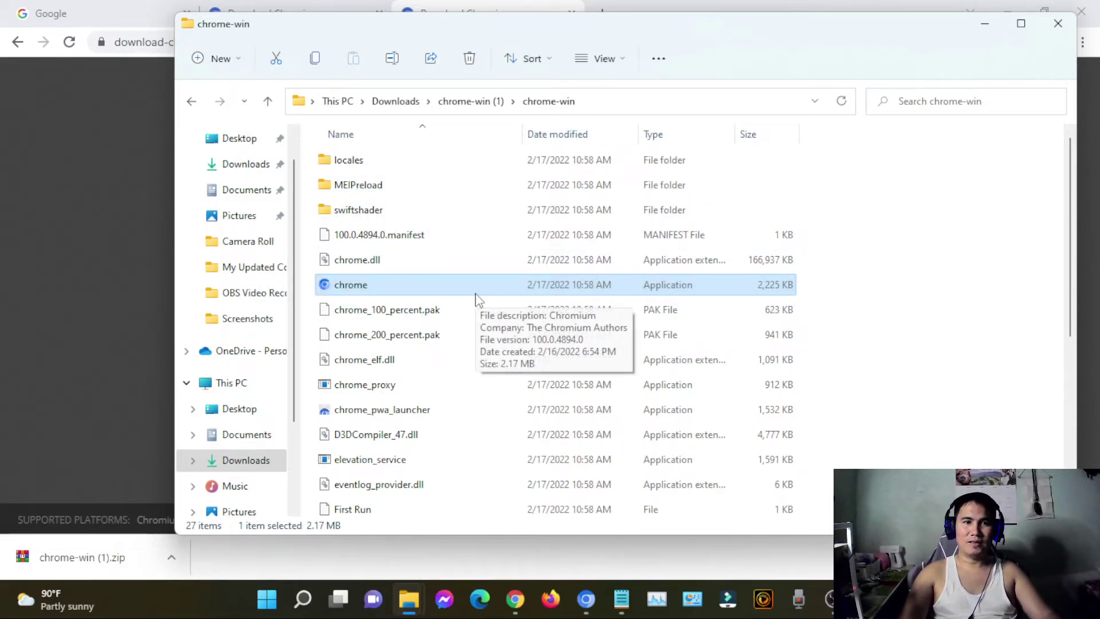
click(478, 8)
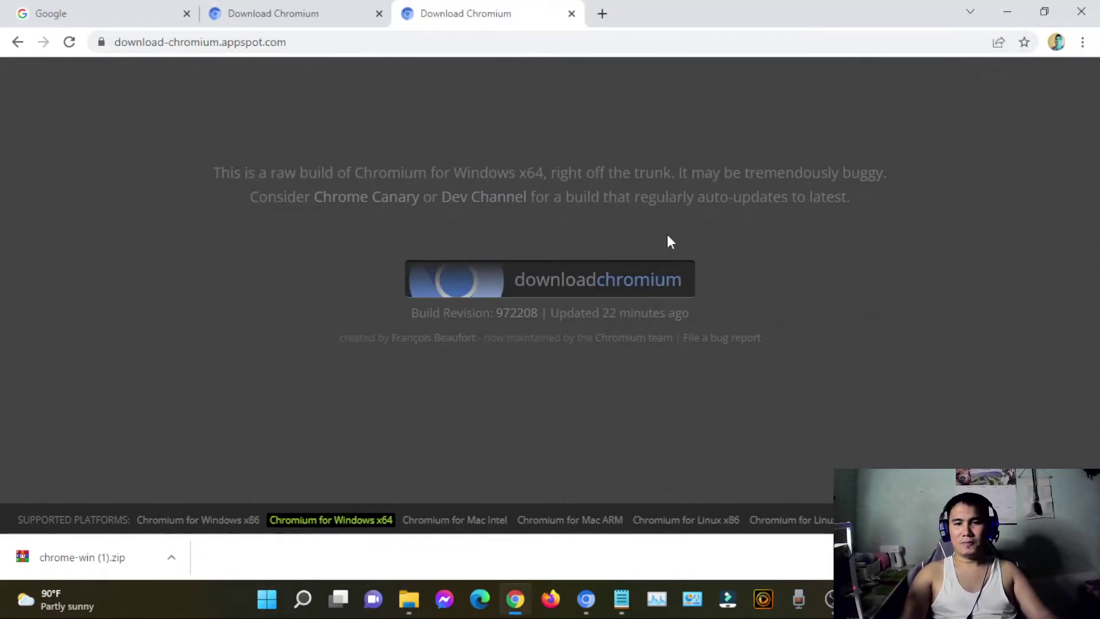
mouse_move(830, 599)
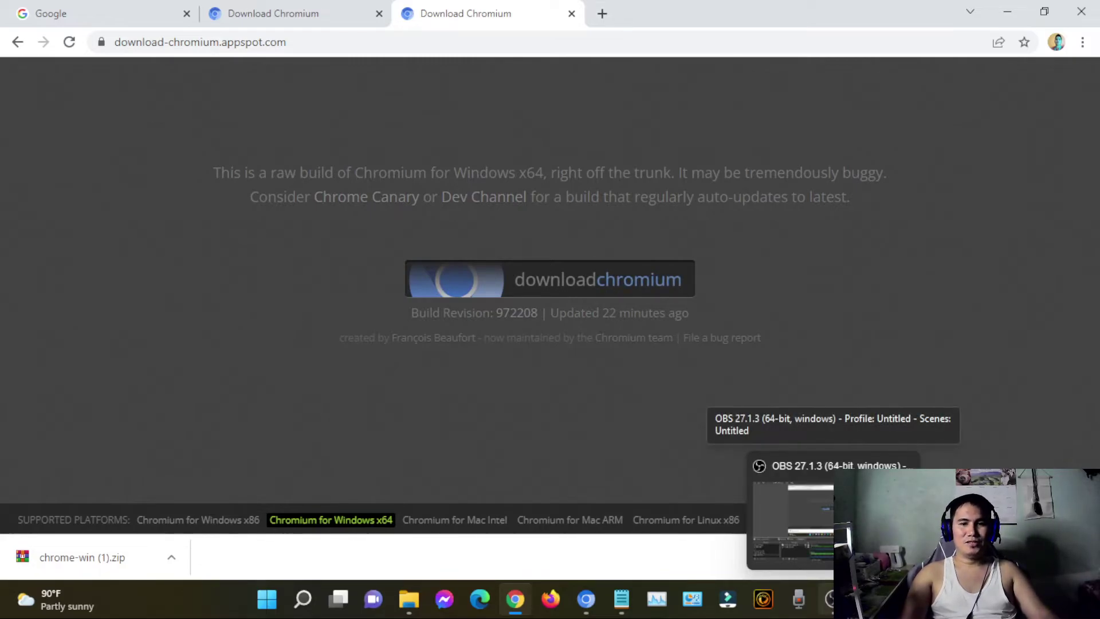
- Switch to OBS Studio and select the Video Capture Device 2 webcam in the preview
click(831, 516)
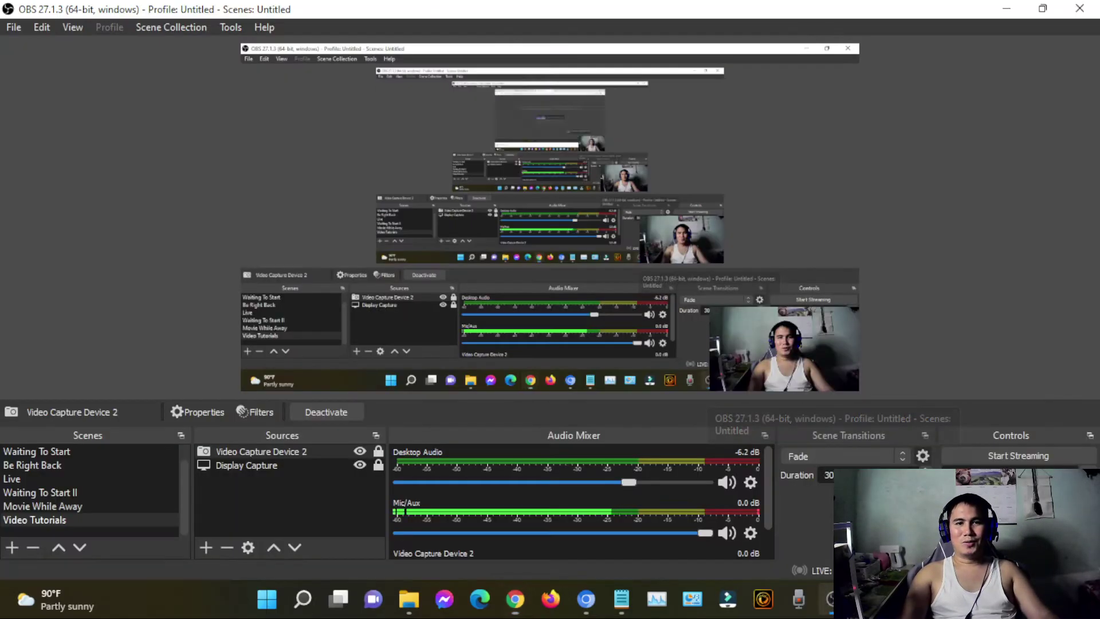
right_click(378, 458)
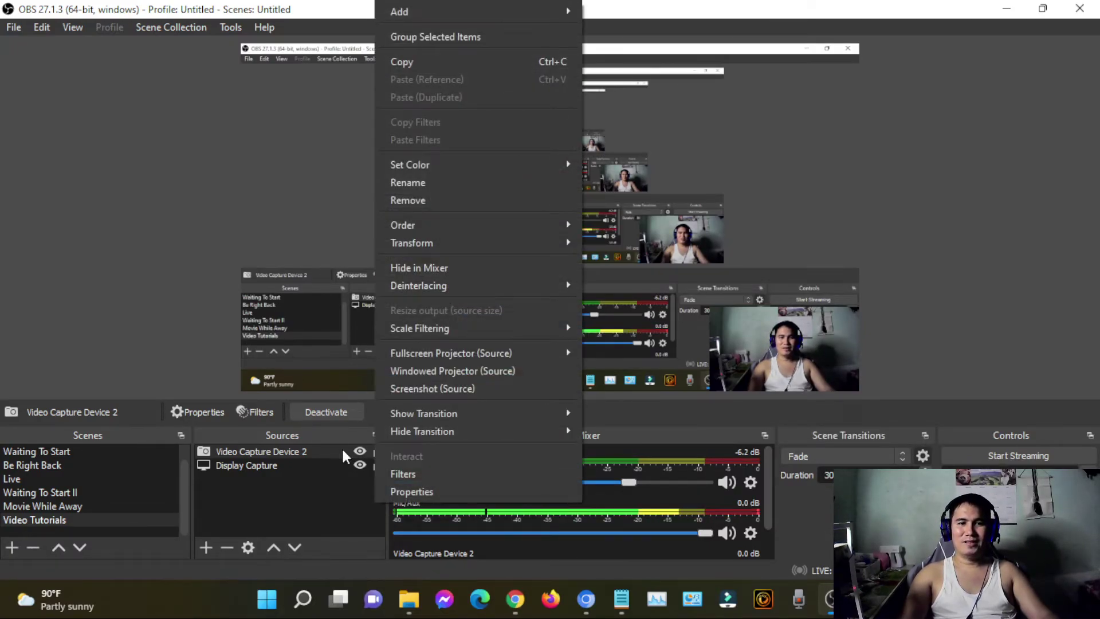
click(254, 514)
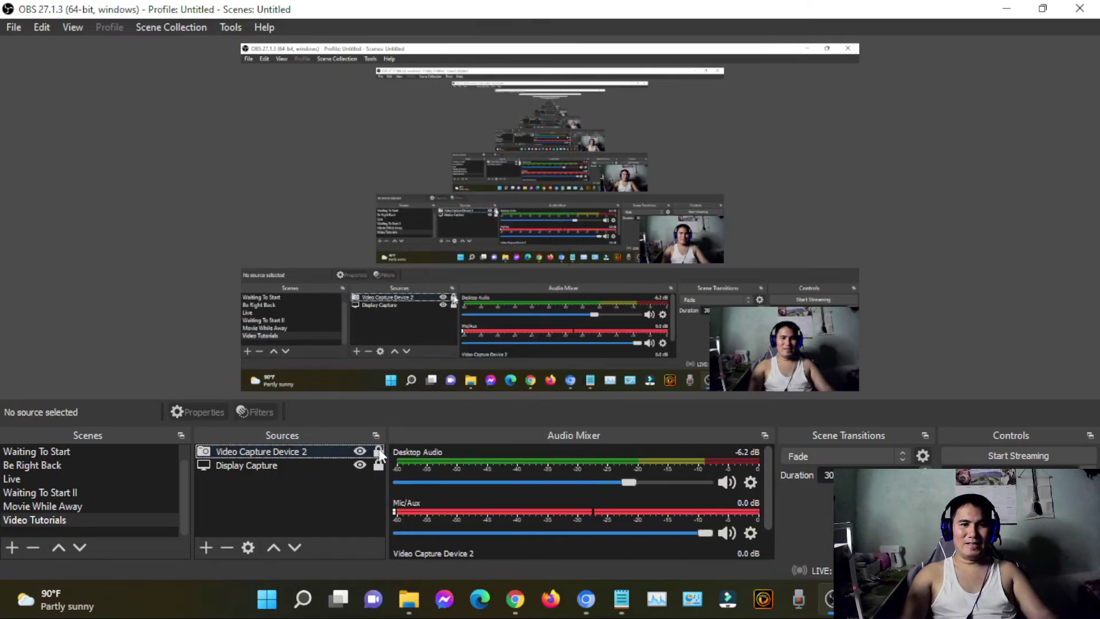
click(714, 314)
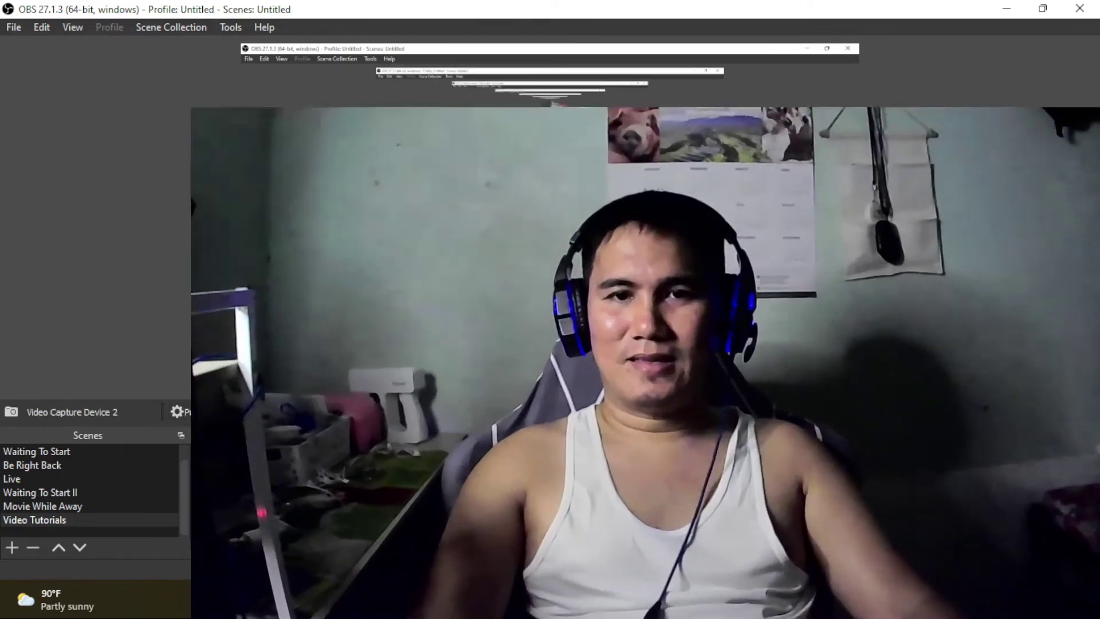